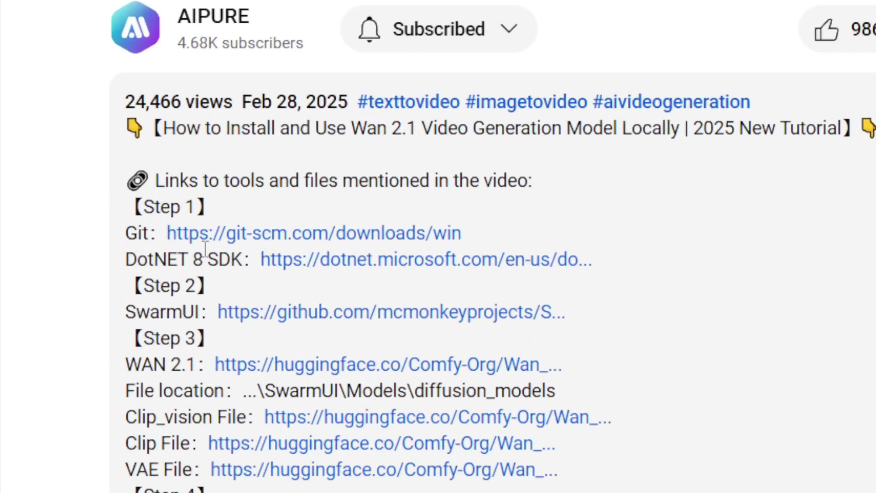
# Open the Git for Windows link and run Git 2.48.1 setup, accepting every default option
pyautogui.click(208, 234)
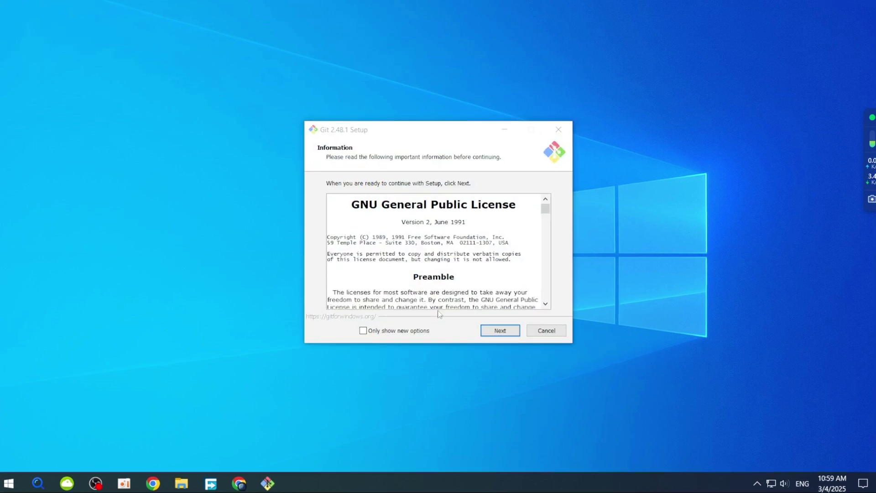
pyautogui.click(562, 286)
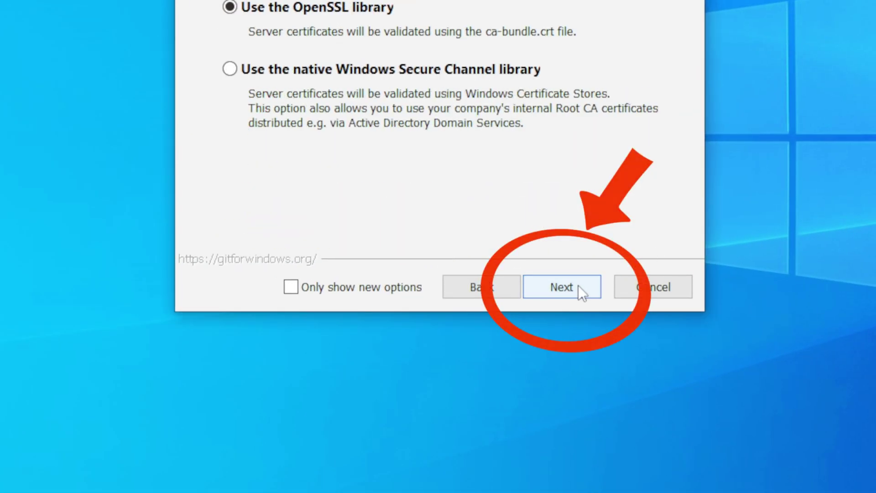
pyautogui.click(561, 287)
pyautogui.click(561, 286)
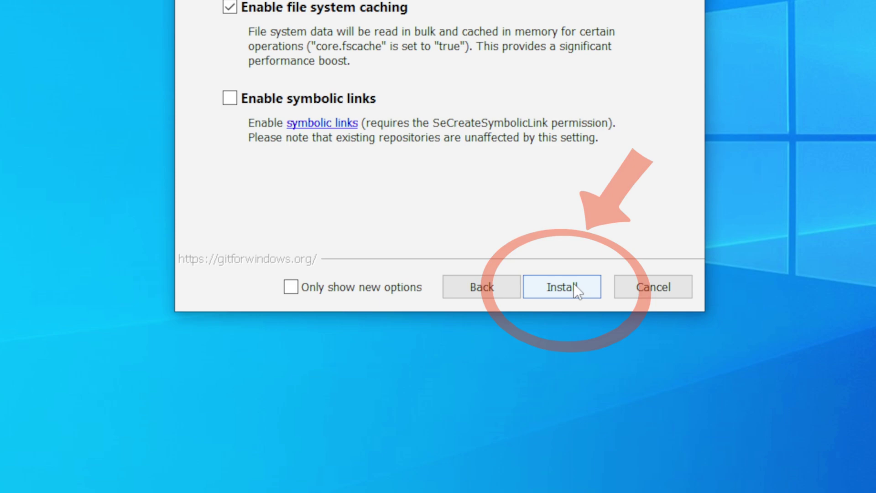
pyautogui.click(561, 286)
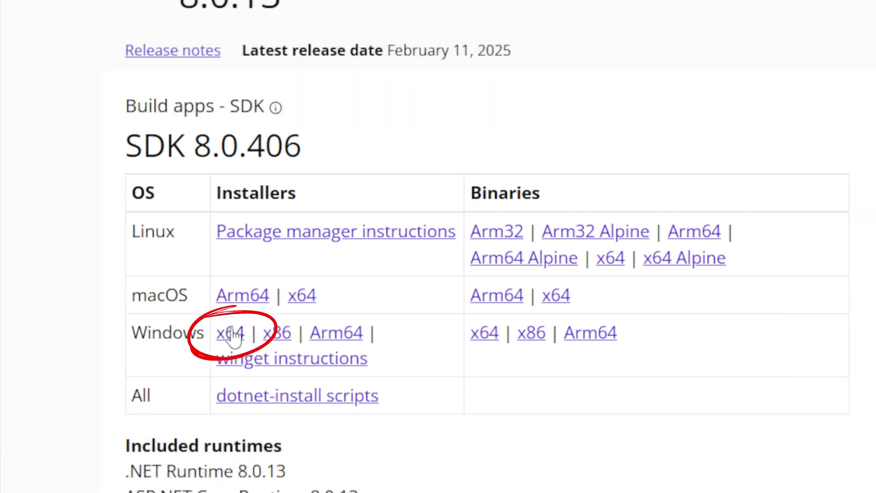
# Download the Windows x64 .NET SDK 8.0.406 installer and launch the .NET Desktop Runtime installer
pyautogui.click(230, 333)
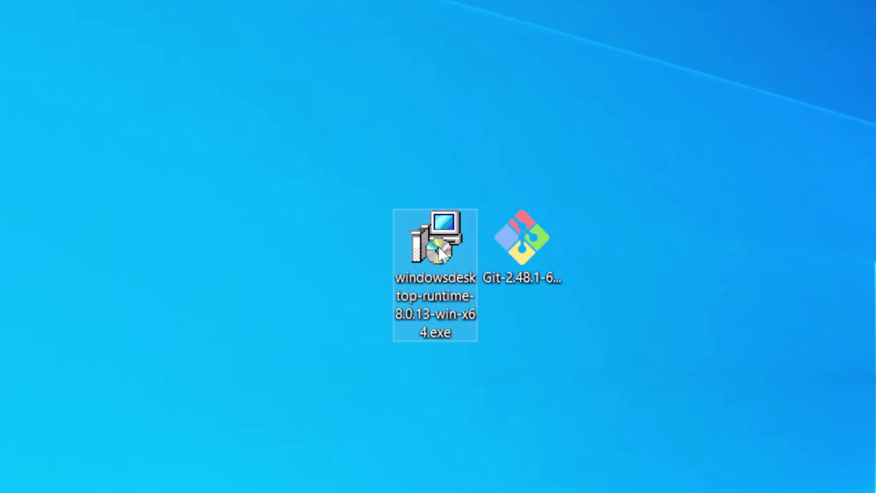
pyautogui.doubleClick(439, 249)
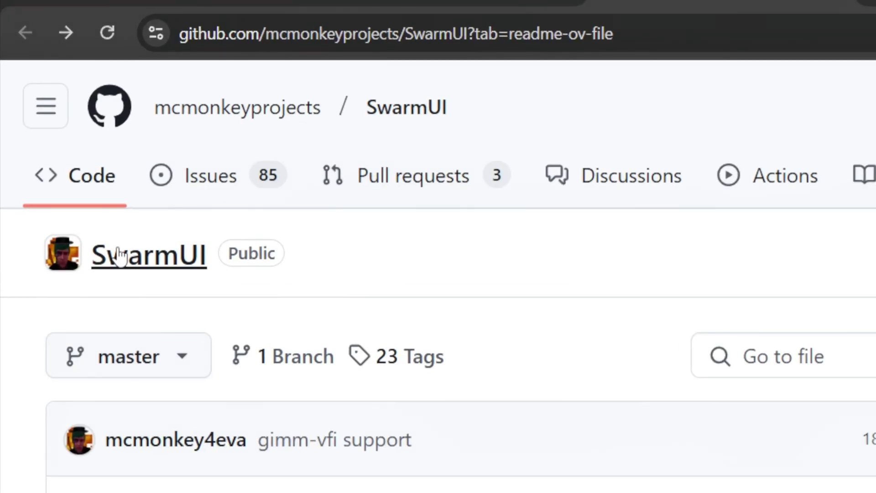
# From the SwarmUI repo's 0.9.5-Beta release assets, download install-windows.bat
pyautogui.scroll(-6, 693, 278)
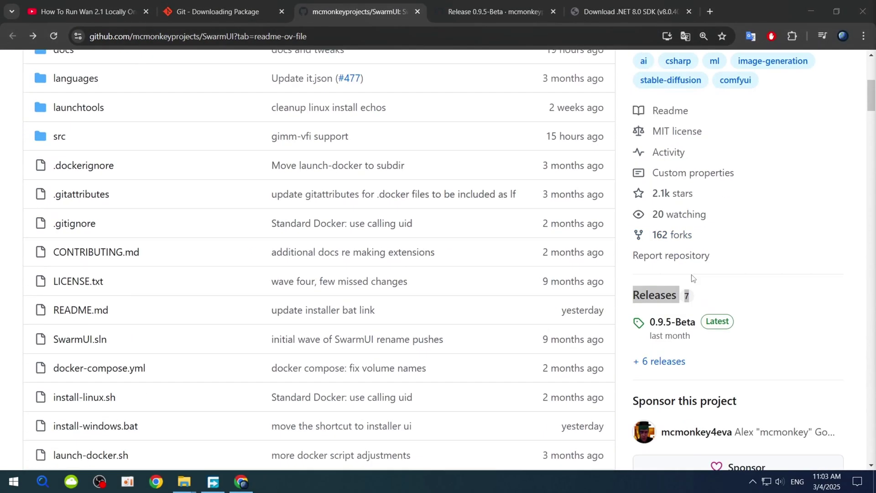
pyautogui.scroll(-1, 693, 278)
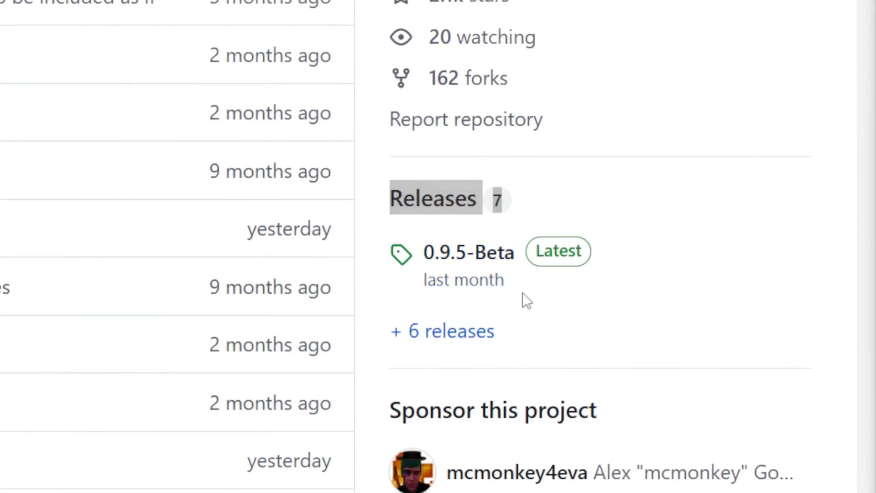
pyautogui.click(469, 252)
pyautogui.scroll(-15, 177, 258)
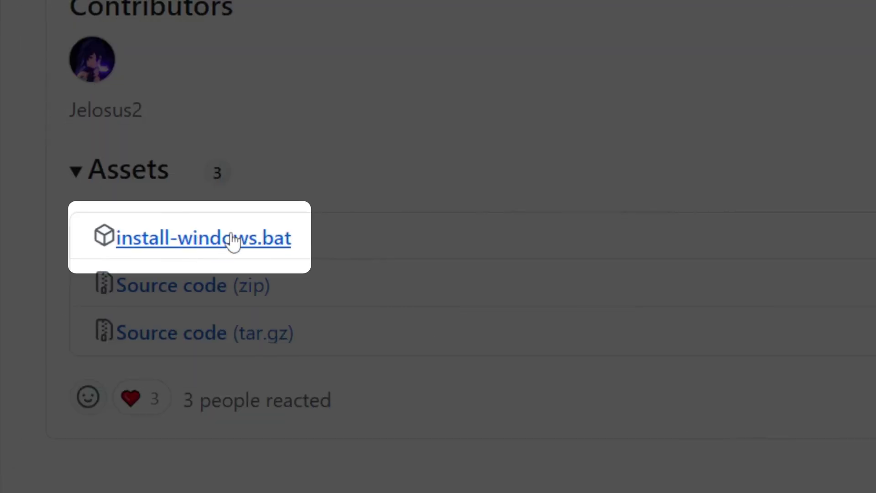
pyautogui.click(207, 246)
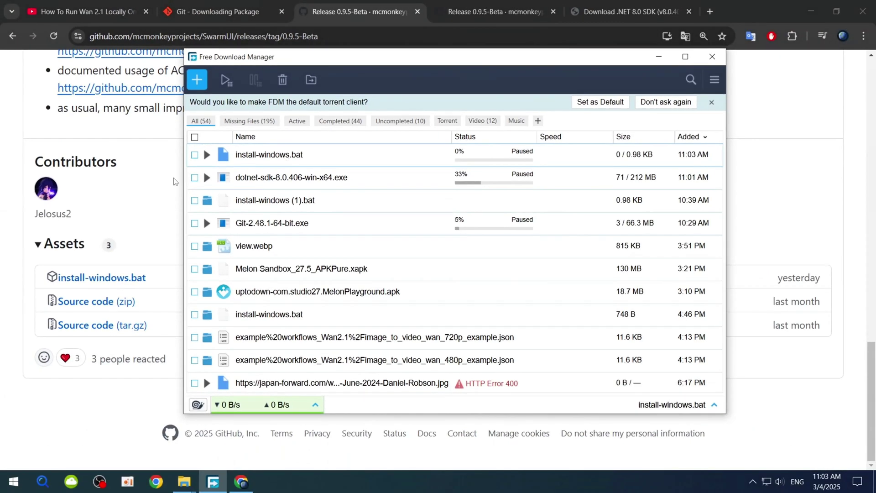
# Run install-windows.bat from the D:\AIpure\AI folder to clone and build SwarmUI
pyautogui.click(184, 481)
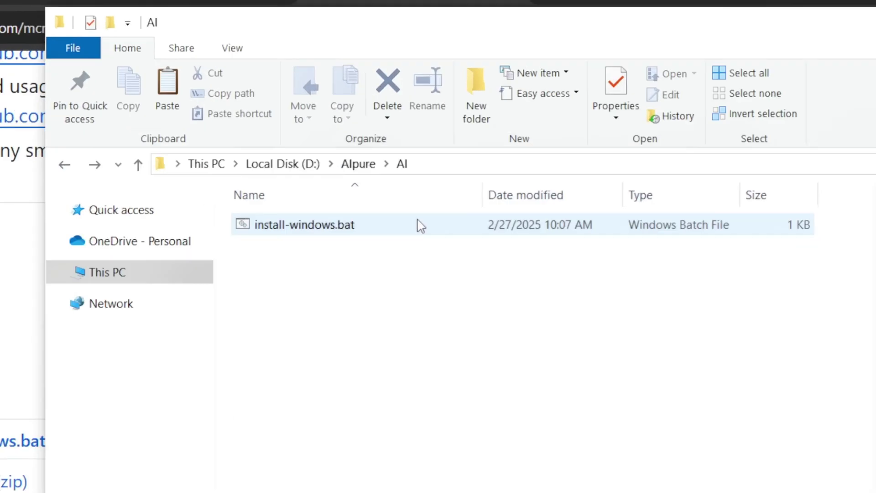
pyautogui.doubleClick(370, 258)
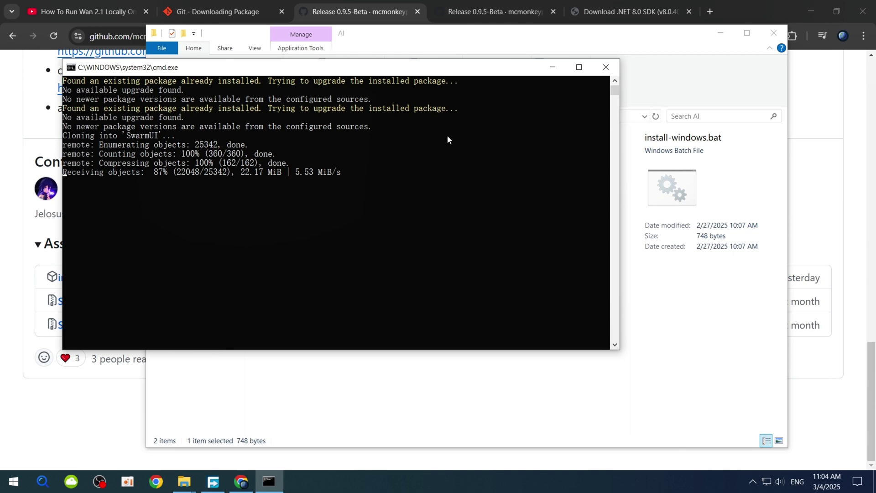
pyautogui.click(805, 11)
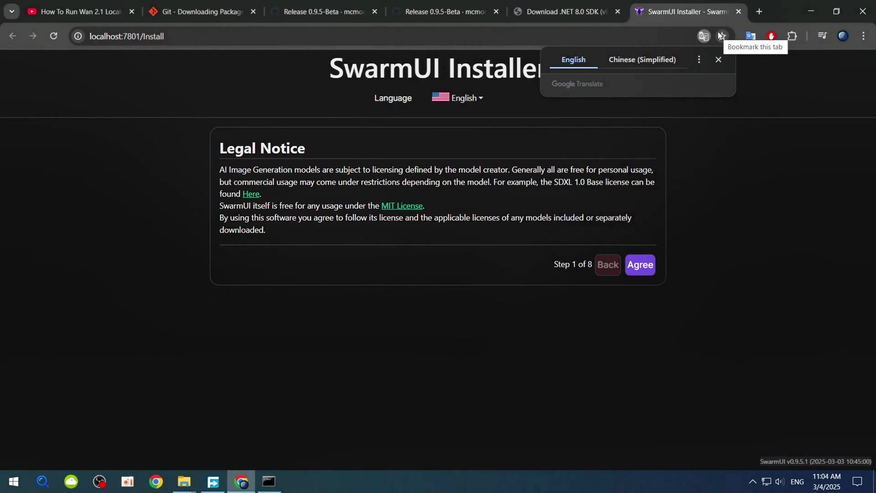
# Keep English, agree to the legal notice, and confirm the Just Install default installation
pyautogui.click(718, 59)
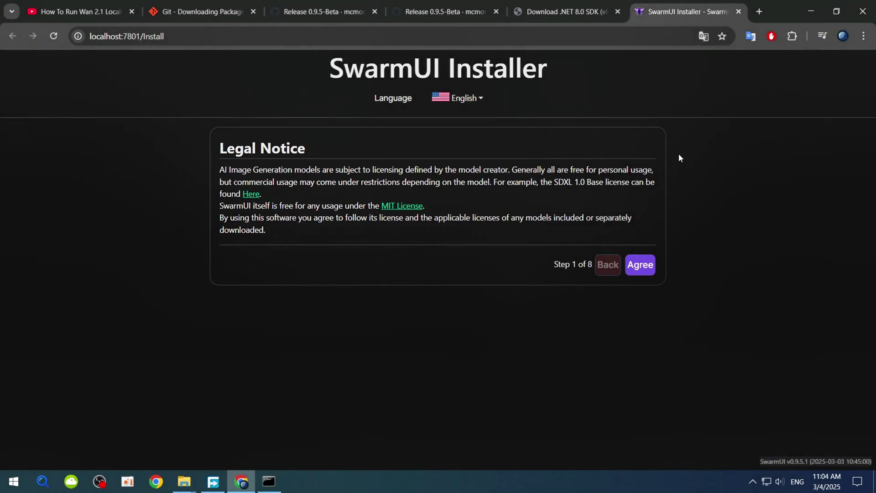
pyautogui.click(483, 99)
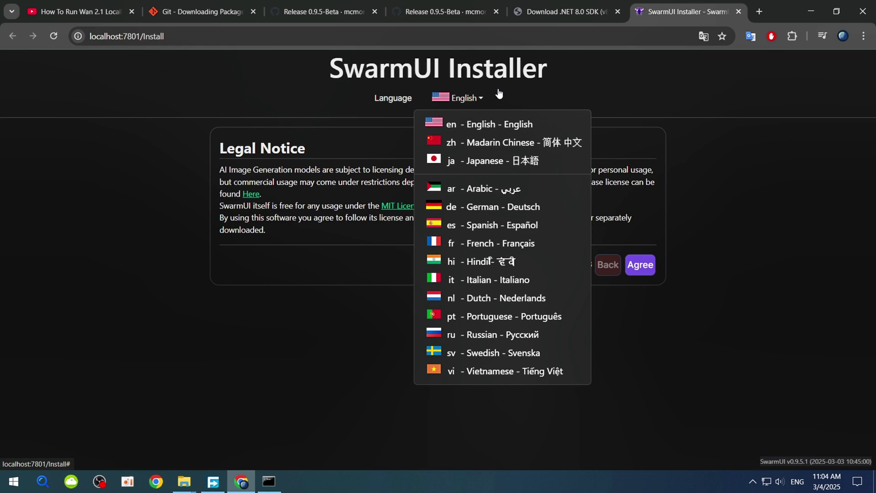
pyautogui.click(499, 94)
pyautogui.click(650, 269)
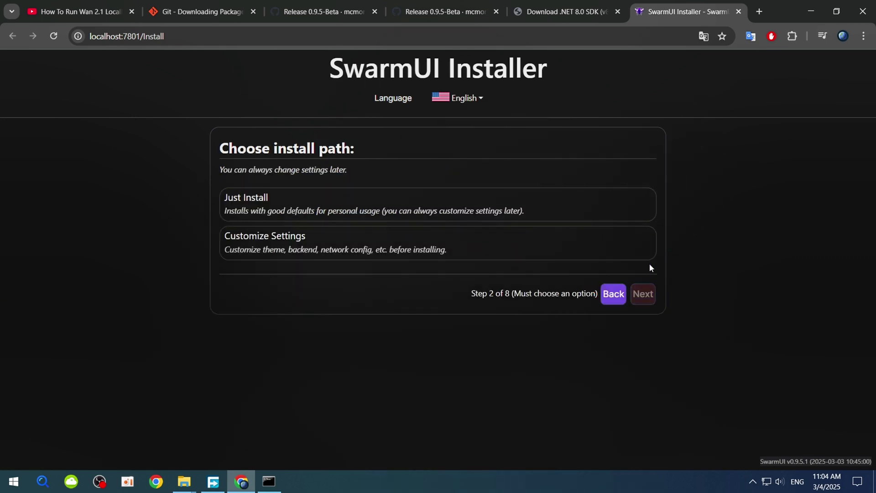
pyautogui.click(337, 206)
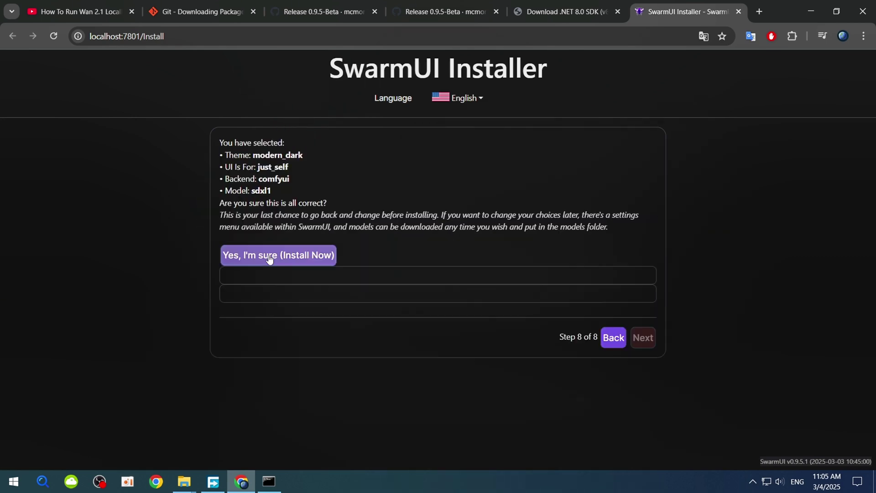
pyautogui.click(269, 254)
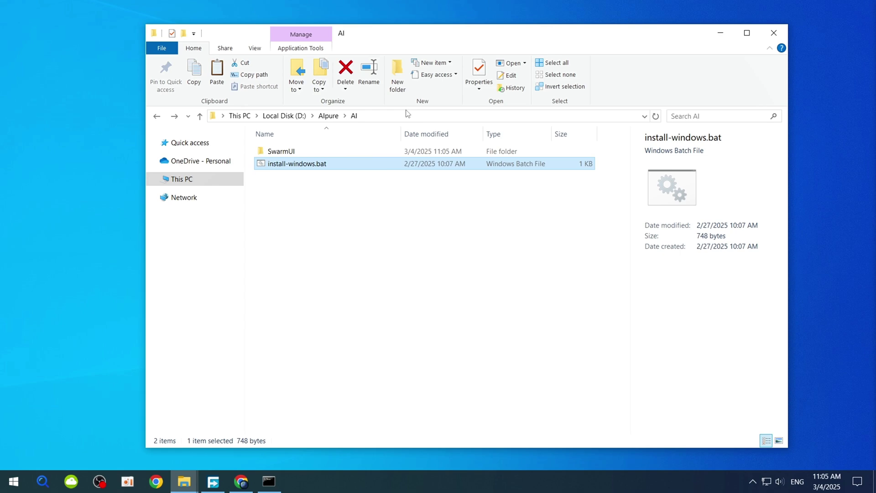
# Open the SwarmUI folder, locate launch-windows.bat and update-windows.bat, then open Models
pyautogui.moveTo(323, 151)
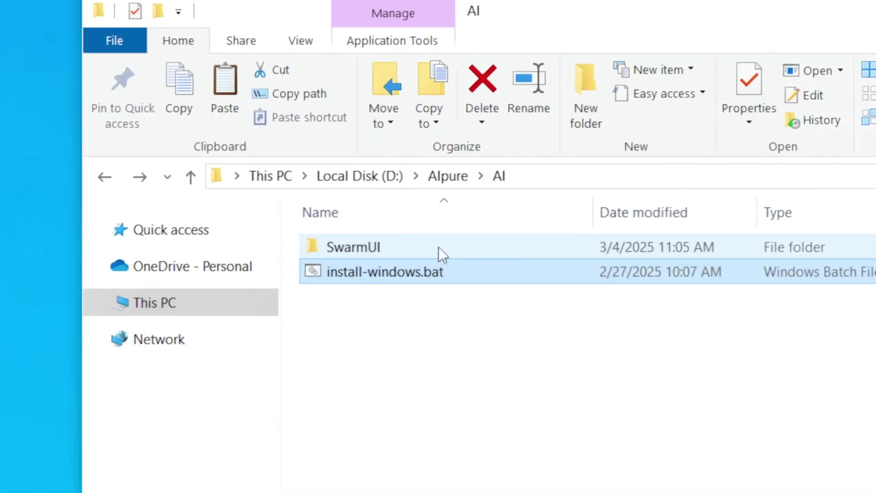
pyautogui.click(401, 248)
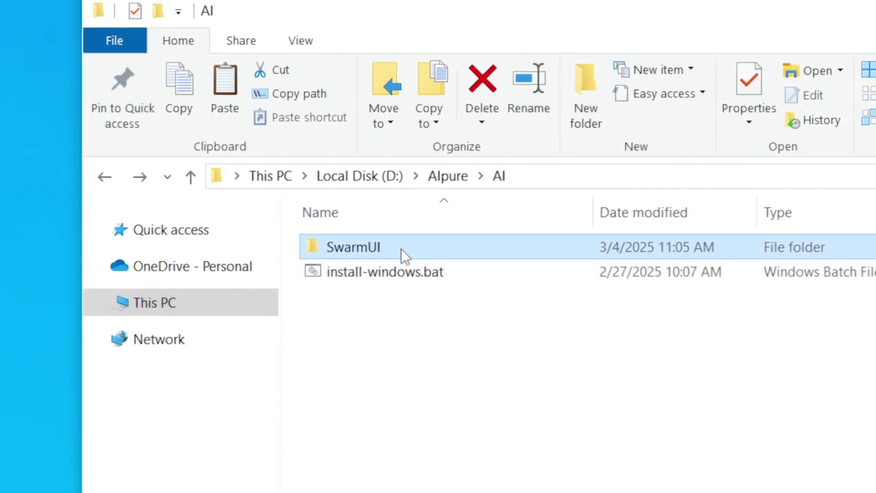
pyautogui.doubleClick(401, 248)
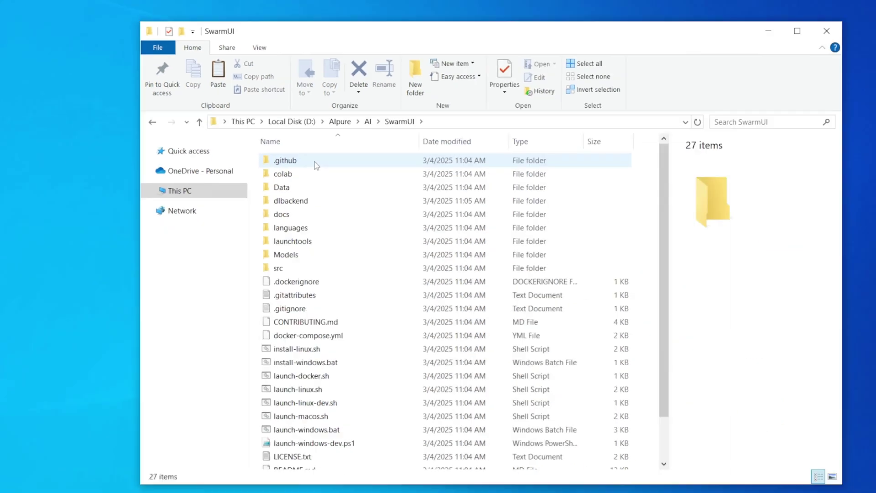
pyautogui.scroll(-1, 311, 335)
pyautogui.click(321, 356)
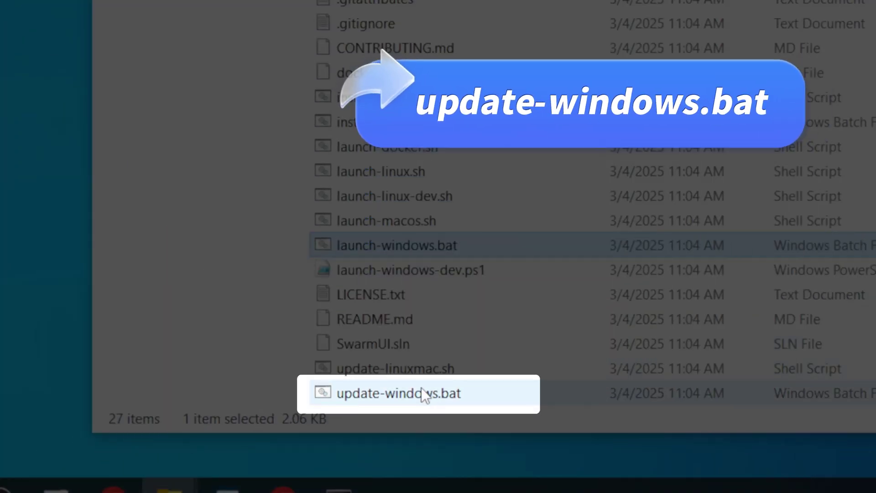
pyautogui.click(420, 387)
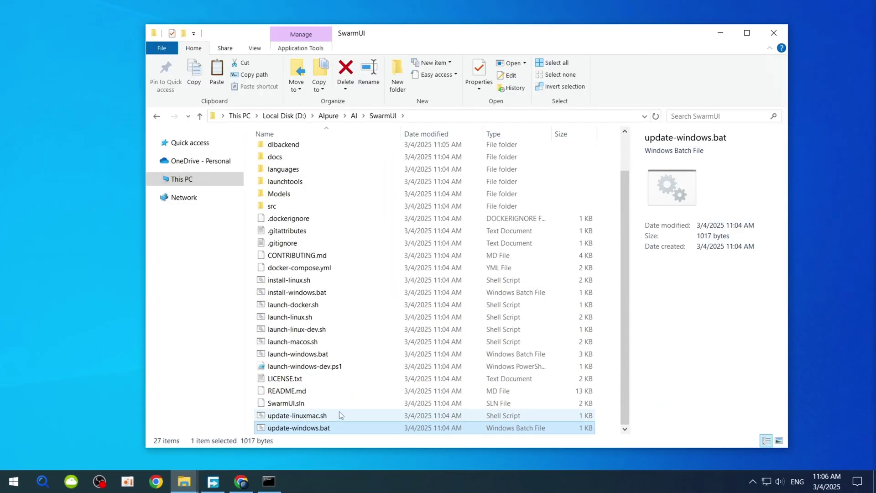
pyautogui.click(294, 194)
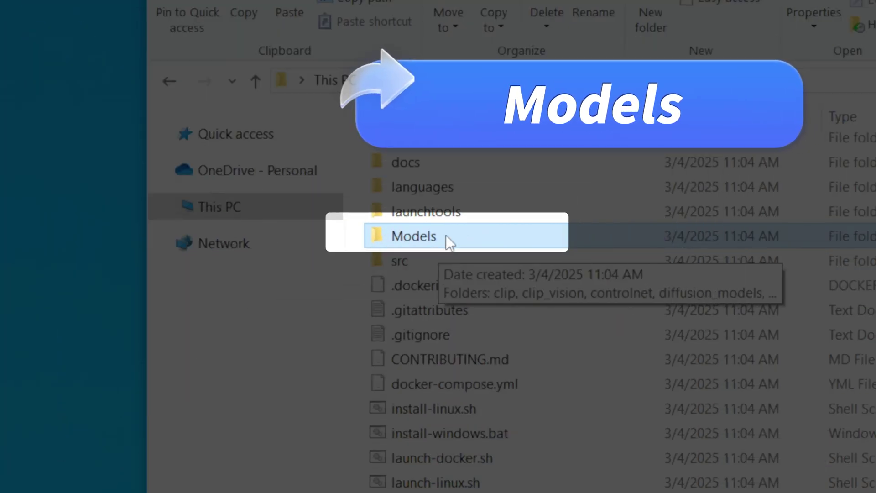
pyautogui.doubleClick(445, 234)
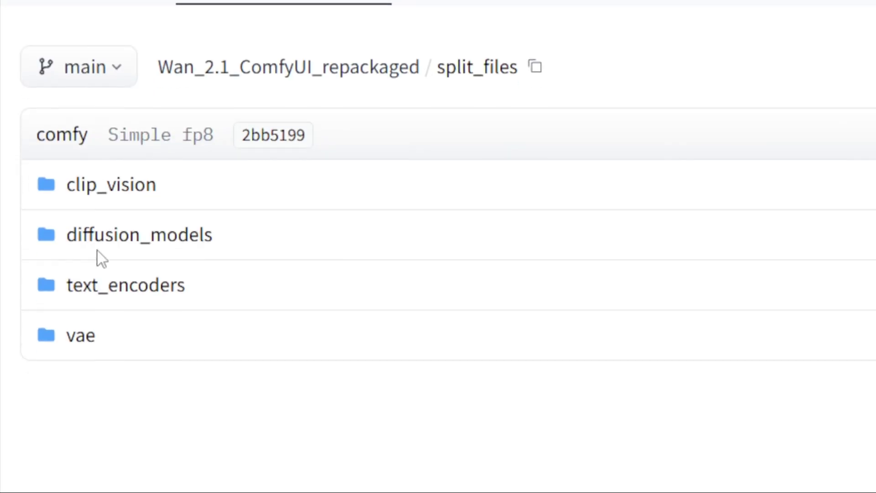
# Open the clip_vision folder, which holds clip_vision_h.safetensors (1.26 GB)
pyautogui.click(115, 187)
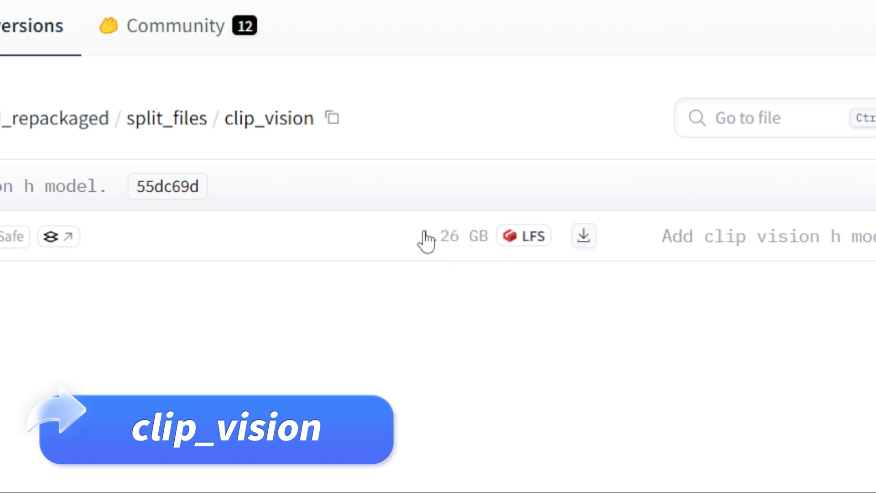
# Browse diffusion_models and text_encoders, then open vae with wan_2.1_vae.safetensors (254 MB)
pyautogui.click(167, 120)
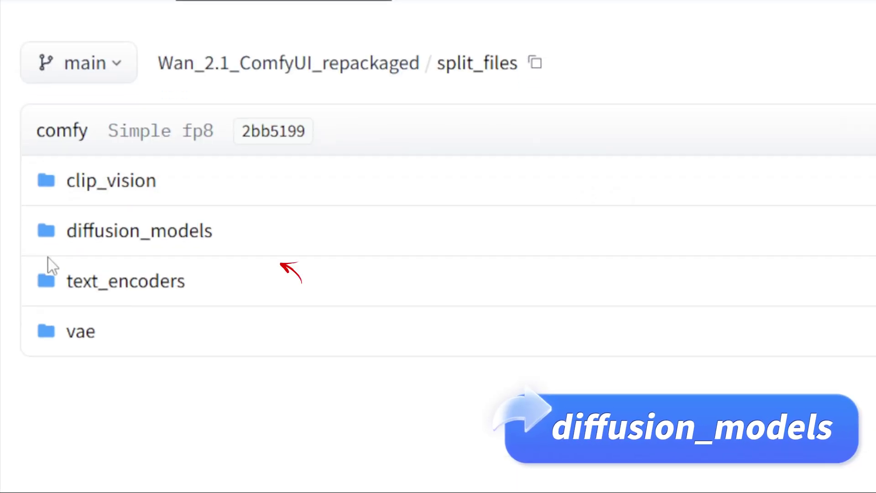
pyautogui.click(116, 226)
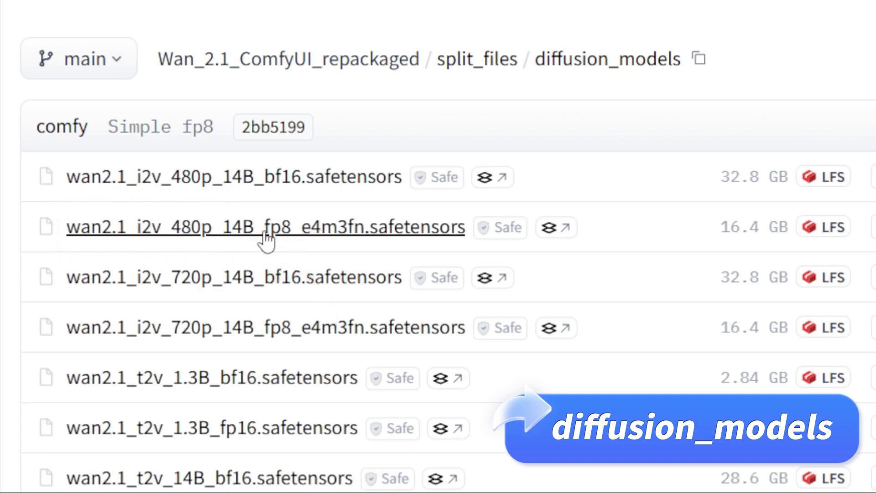
pyautogui.scroll(-1, 345, 210)
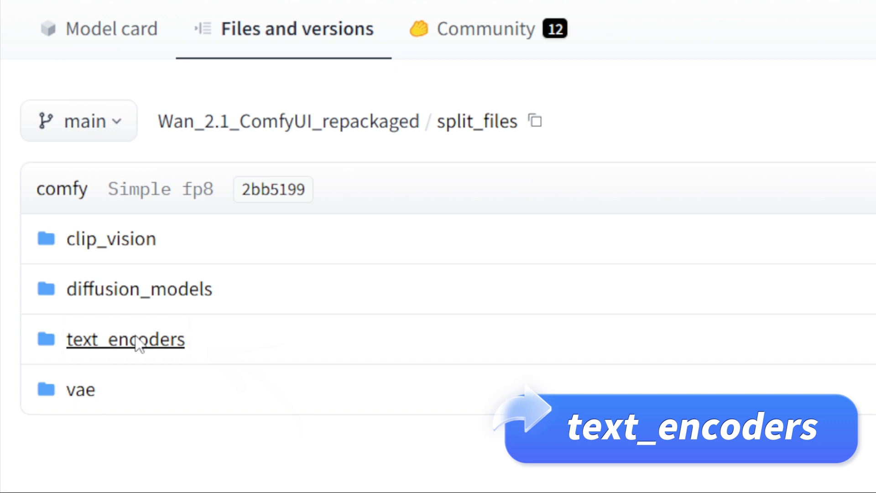
pyautogui.click(138, 343)
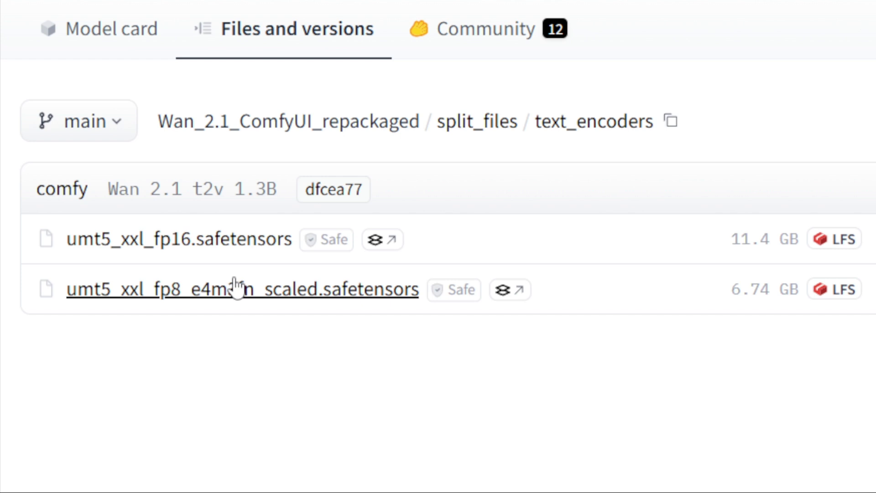
pyautogui.click(476, 121)
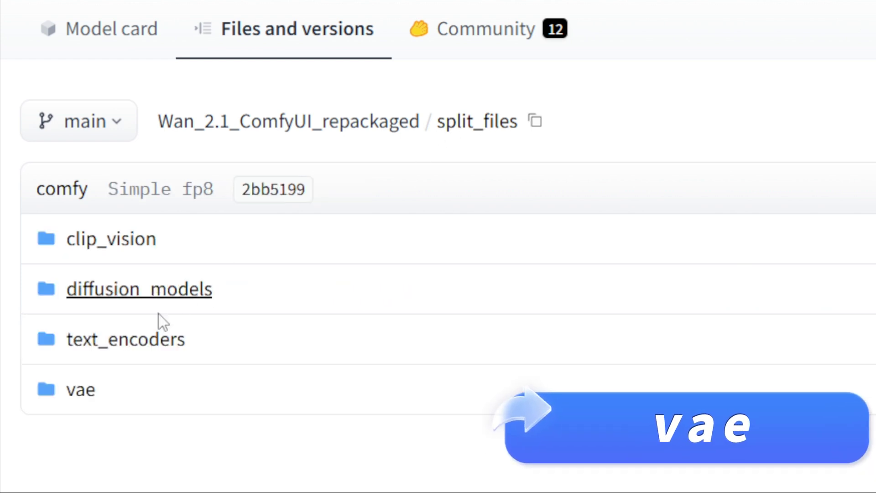
pyautogui.click(87, 392)
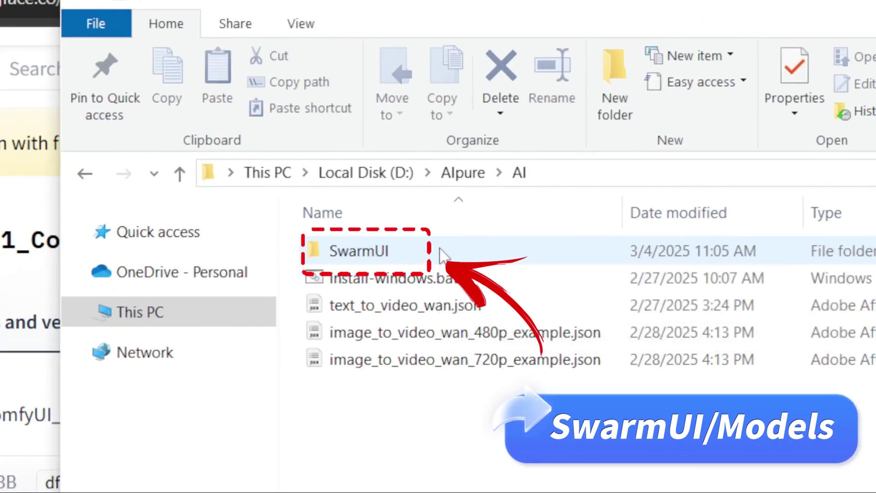
# Open SwarmUI\Models and select the clip, clip_vision, diffusion_models and VAE folders together
pyautogui.click(442, 255)
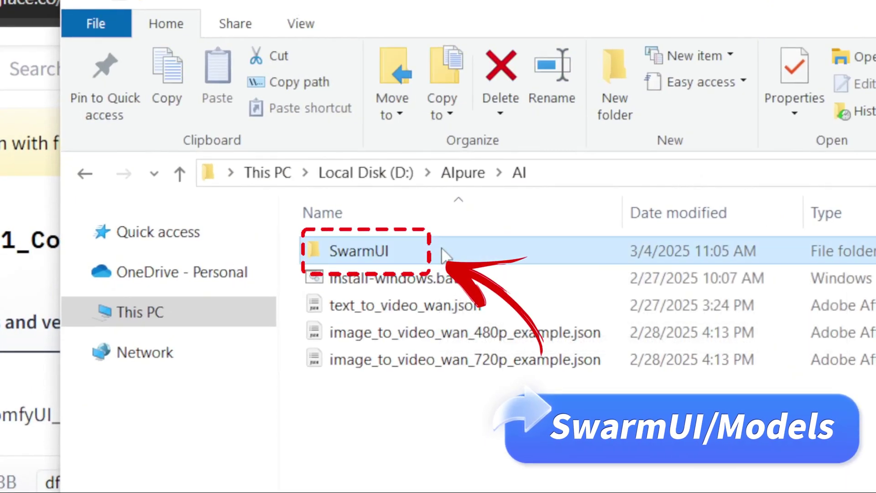
pyautogui.doubleClick(448, 251)
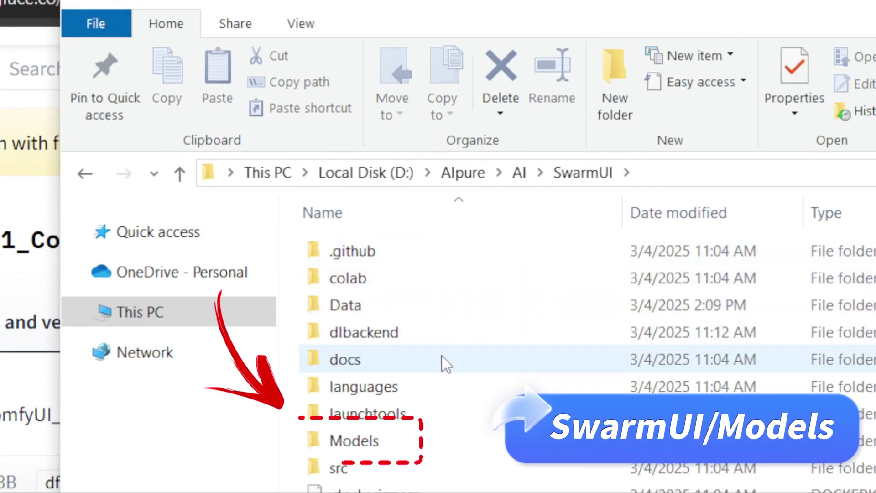
pyautogui.doubleClick(429, 442)
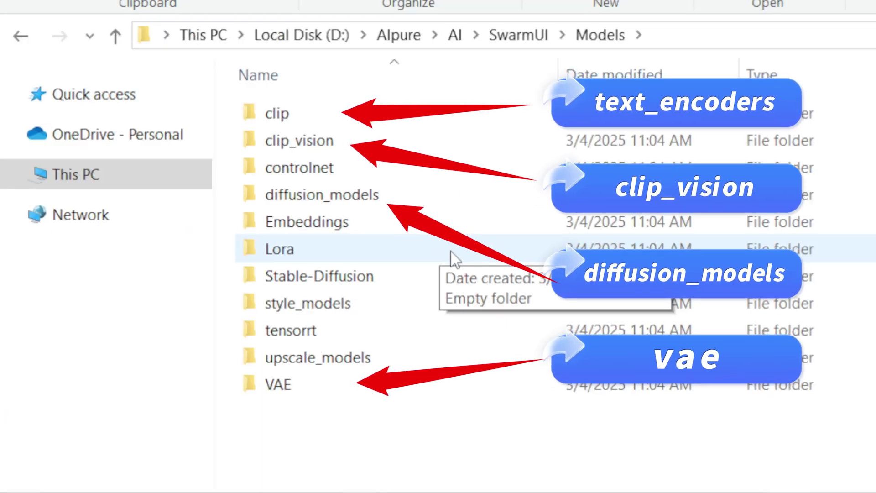
pyautogui.click(411, 120)
pyautogui.keyDown('ctrl'); pyautogui.click(410, 140); pyautogui.keyUp('ctrl')
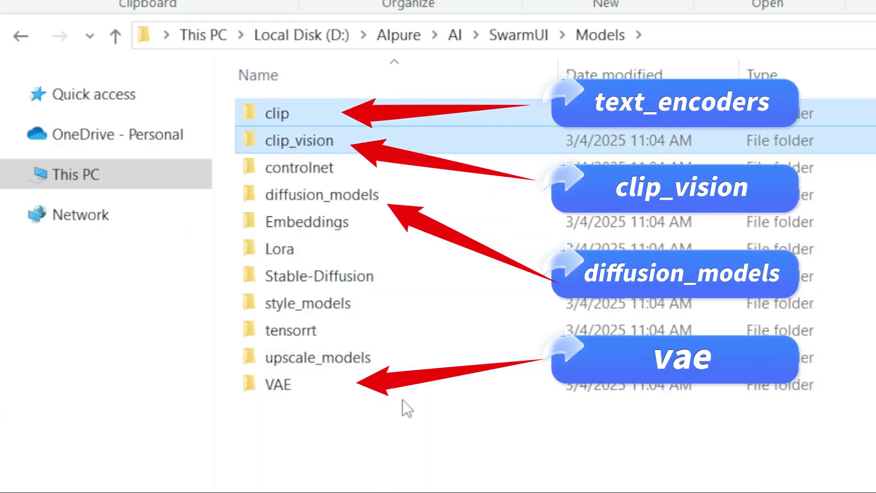
pyautogui.keyDown('ctrl'); pyautogui.click(411, 194); pyautogui.keyUp('ctrl')
pyautogui.keyDown('ctrl'); pyautogui.click(388, 384); pyautogui.keyUp('ctrl')
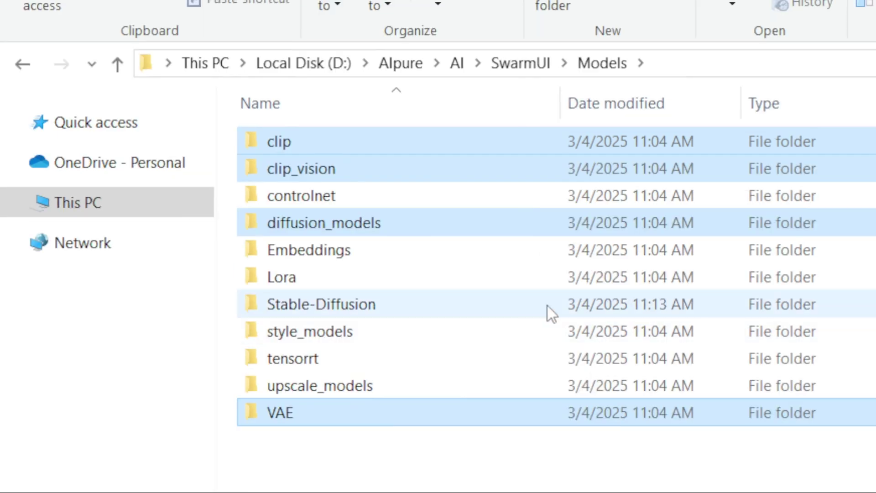
pyautogui.moveTo(548, 306)
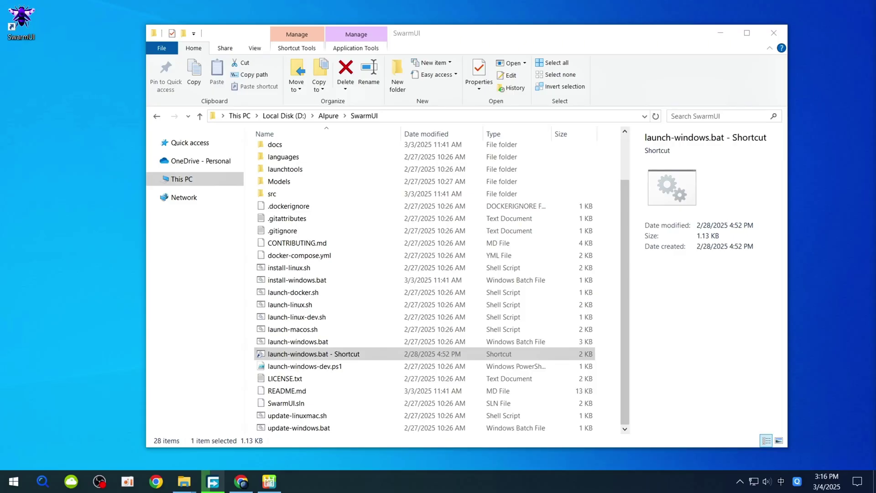
# Run launch-windows.bat and highlight the localhost:7801 address in the console log
pyautogui.click(318, 342)
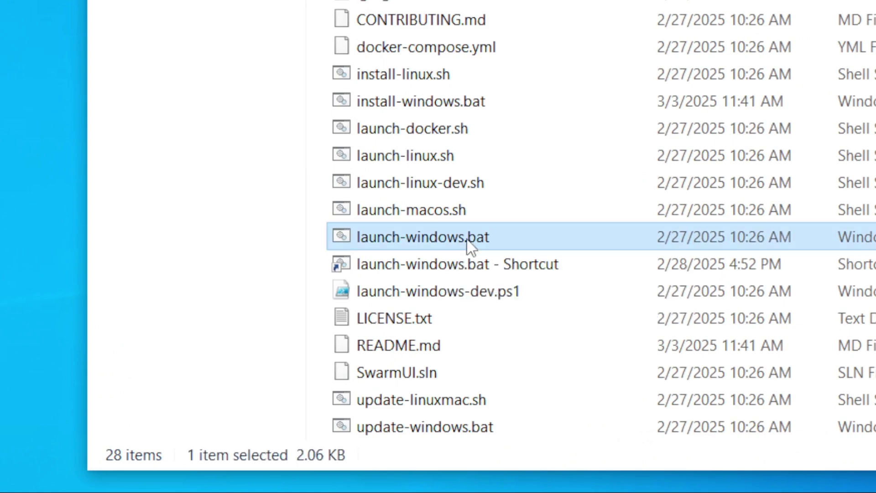
pyautogui.doubleClick(498, 237)
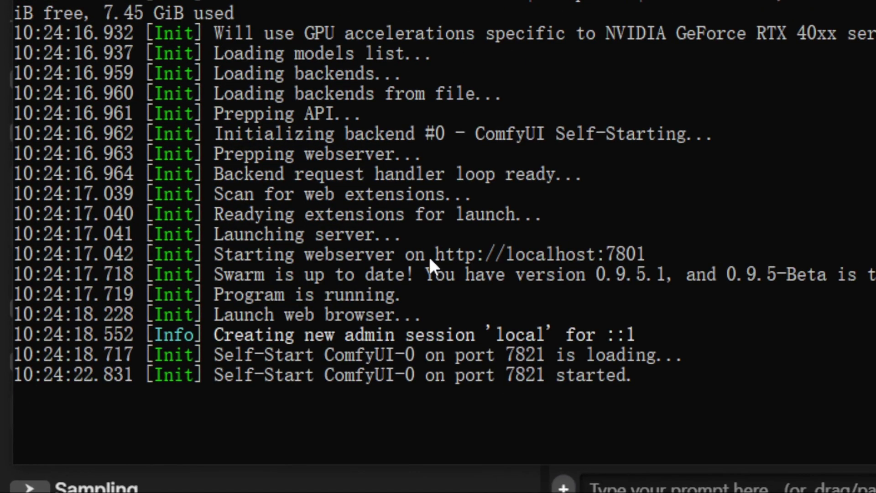
pyautogui.moveTo(435, 255); pyautogui.dragTo(642, 259)
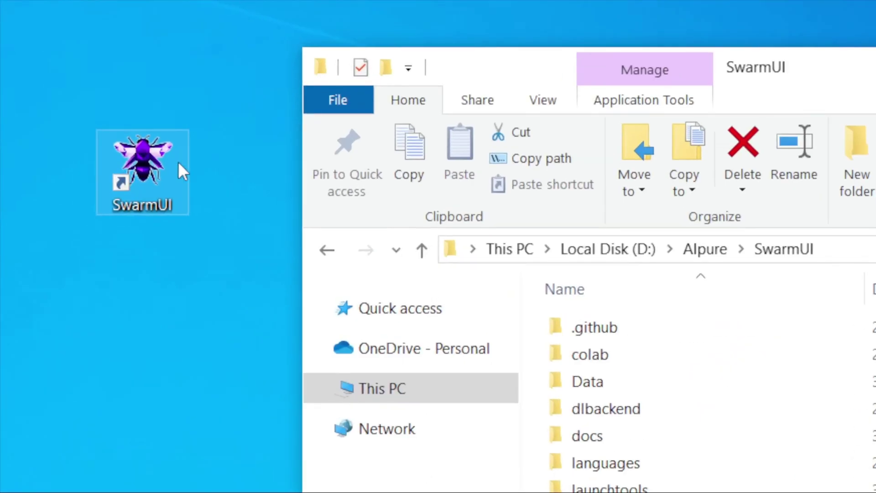
pyautogui.click(146, 155)
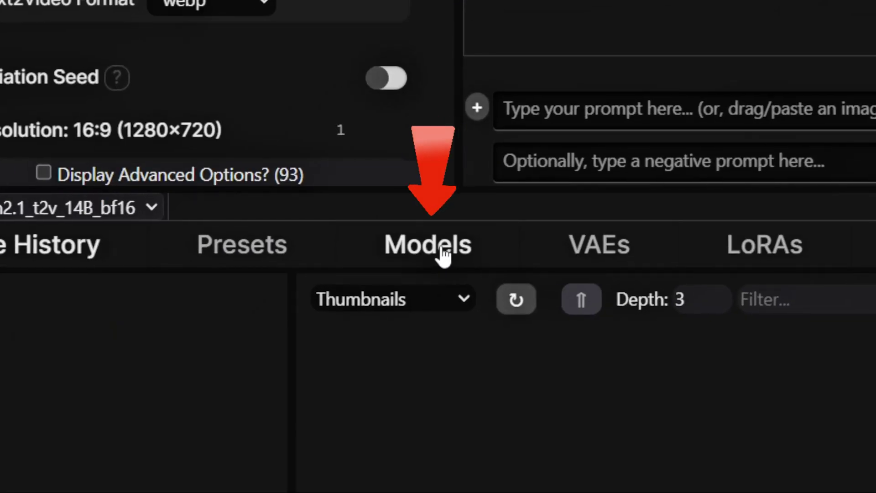
# Pass through the Models tab and open the Comfy Workflow tab's empty ComfyUI canvas
pyautogui.click(253, 316)
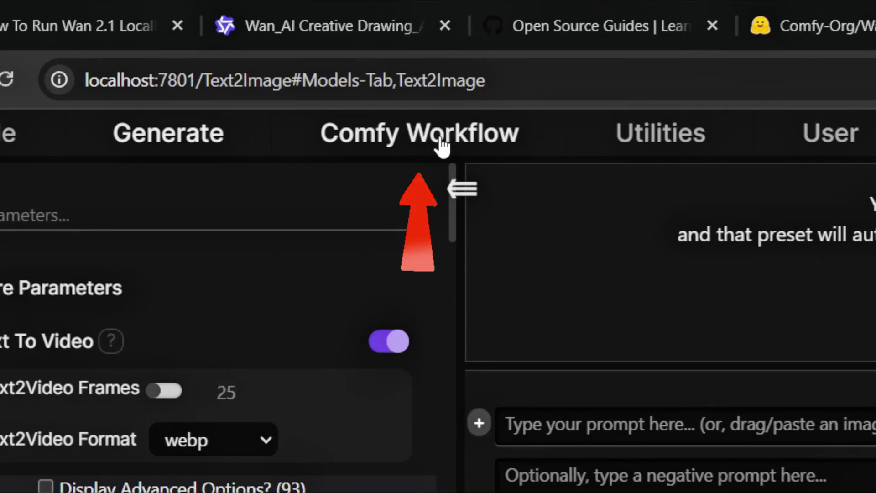
pyautogui.click(441, 145)
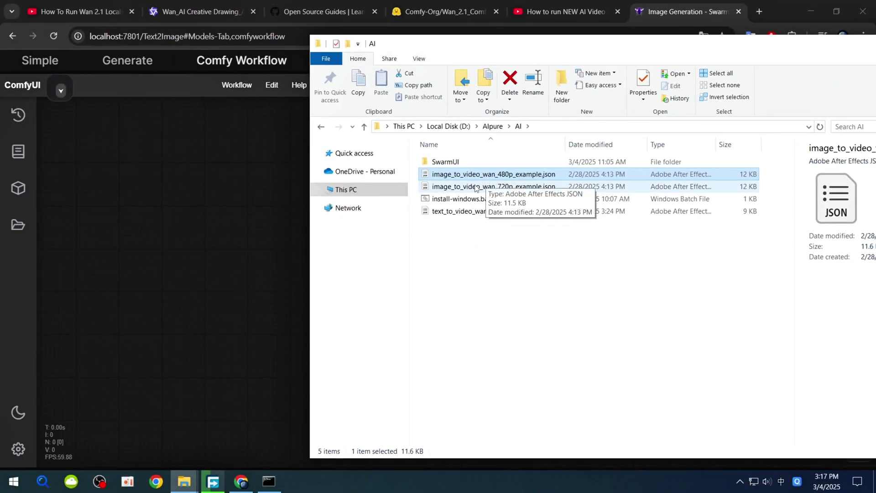
# Load the 720p image_to_video_wan workflow JSON into ComfyUI and view the page full screen
pyautogui.click(399, 250)
pyautogui.moveTo(497, 191); pyautogui.dragTo(233, 247)
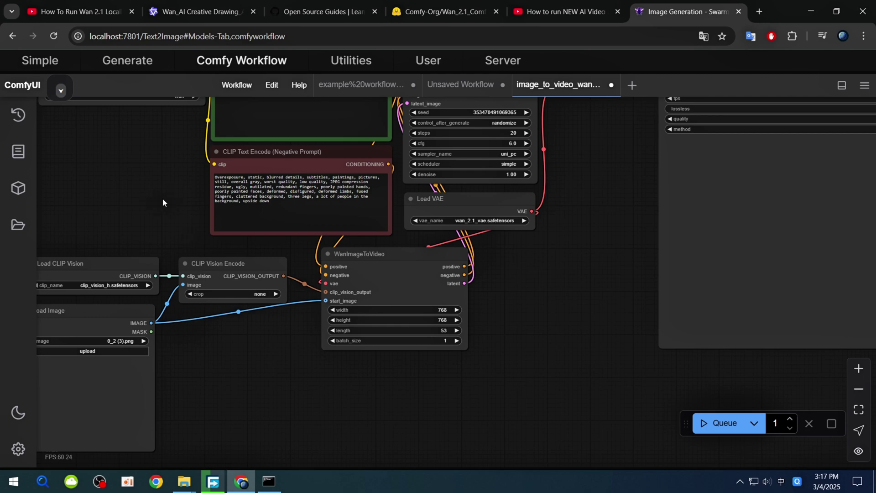
pyautogui.moveTo(159, 142); pyautogui.dragTo(300, 266)
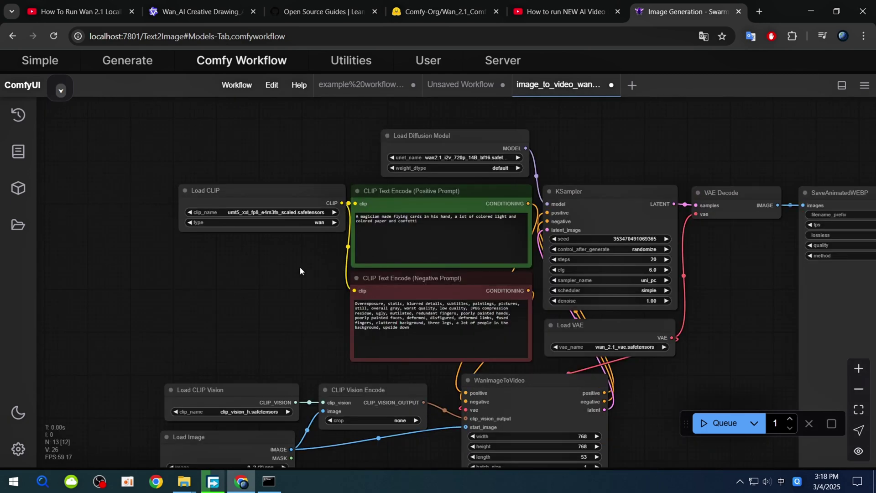
pyautogui.scroll(6, 330, 272)
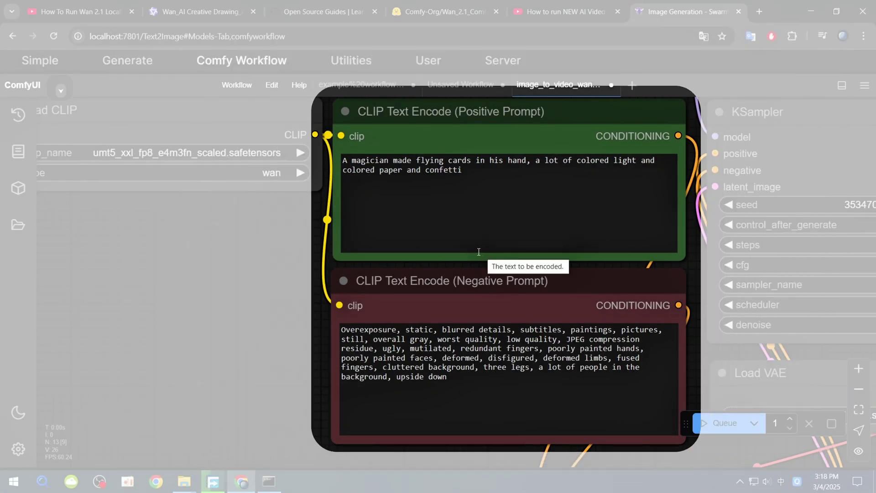
pyautogui.press('F11')
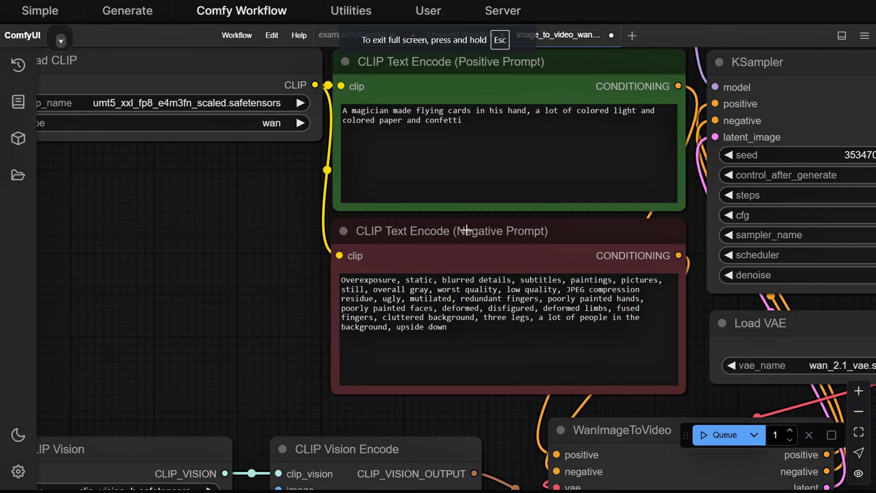
pyautogui.scroll(-3, 447, 234)
# Set Load CLIP to umt5_xxl_fp16.safetensors and drop the bird picture onto Load Image
pyautogui.click(533, 112)
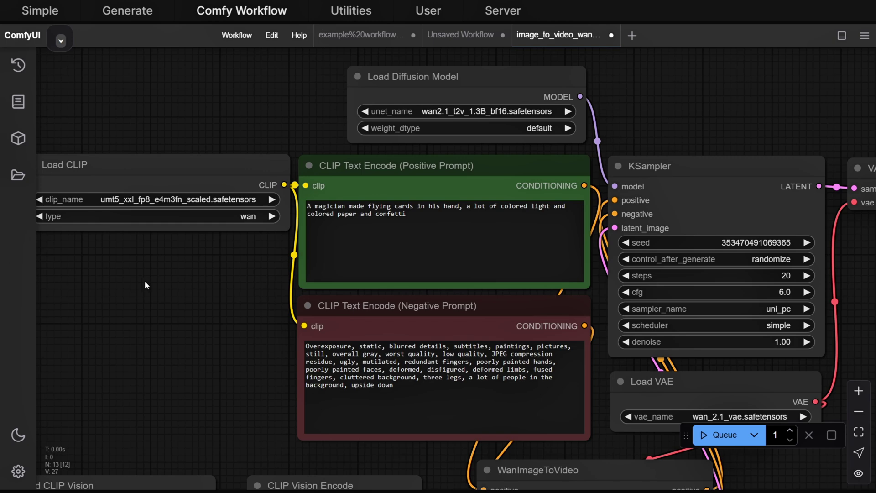
pyautogui.moveTo(145, 281); pyautogui.dragTo(267, 282)
pyautogui.click(292, 201)
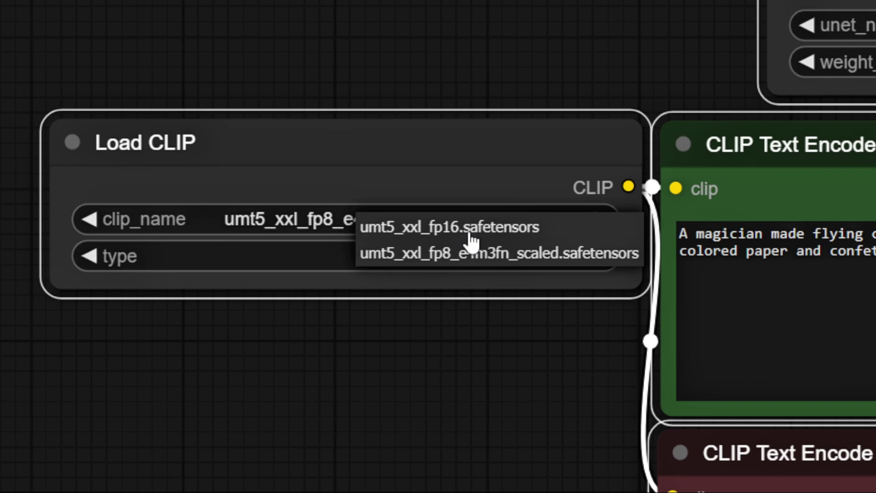
pyautogui.click(466, 231)
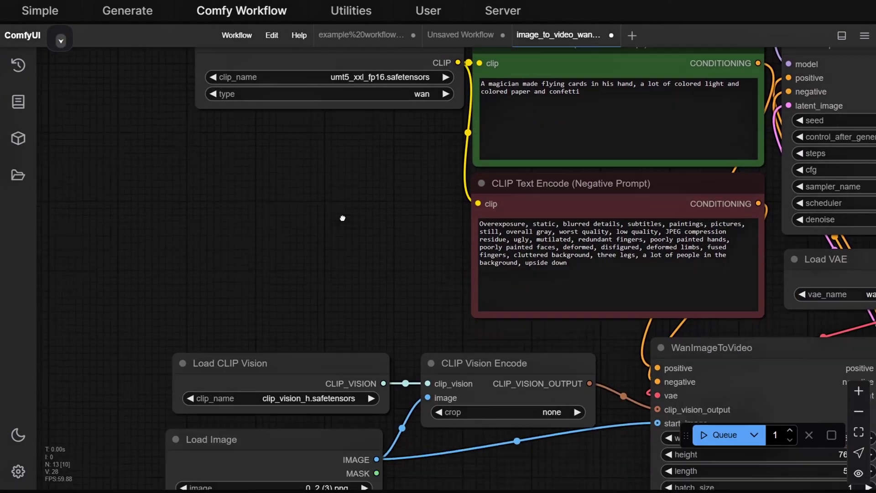
pyautogui.moveTo(343, 218); pyautogui.dragTo(476, 4)
pyautogui.moveTo(445, 305); pyautogui.dragTo(415, 288)
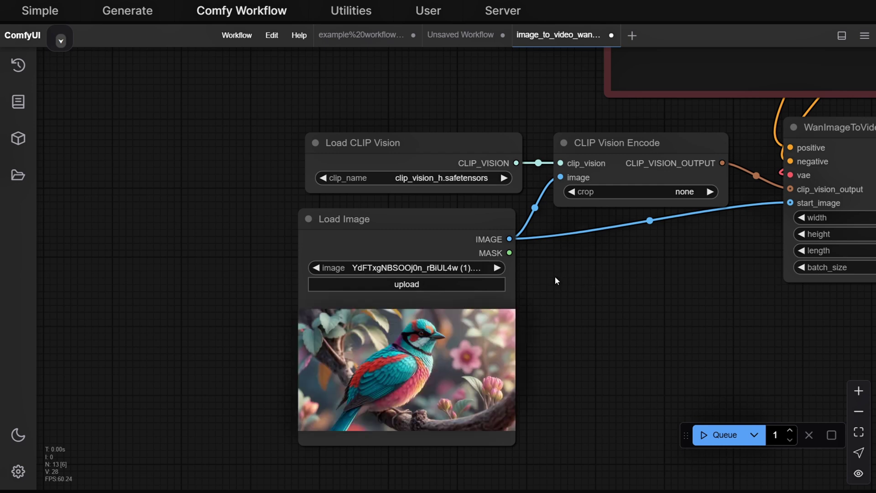
# Reposition the WanImageToVideo node, confirm its length of 53, and select the positive prompt text
pyautogui.moveTo(680, 264); pyautogui.dragTo(352, 289)
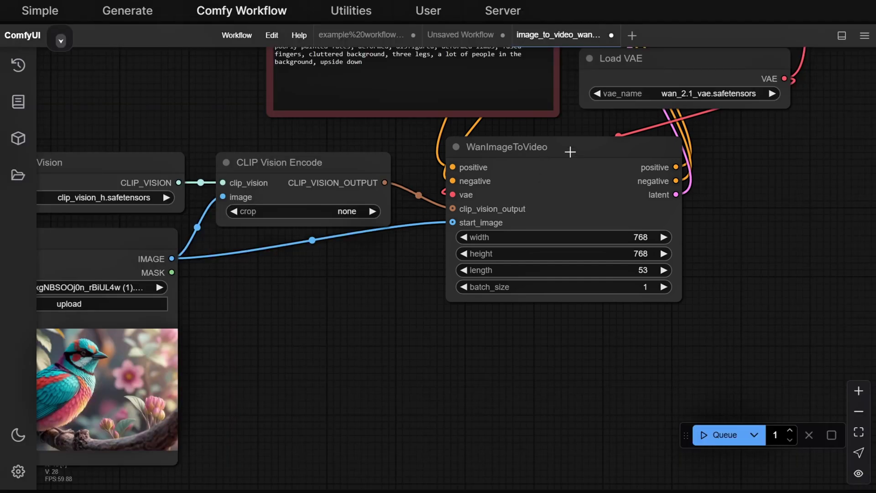
pyautogui.moveTo(567, 149); pyautogui.dragTo(546, 208)
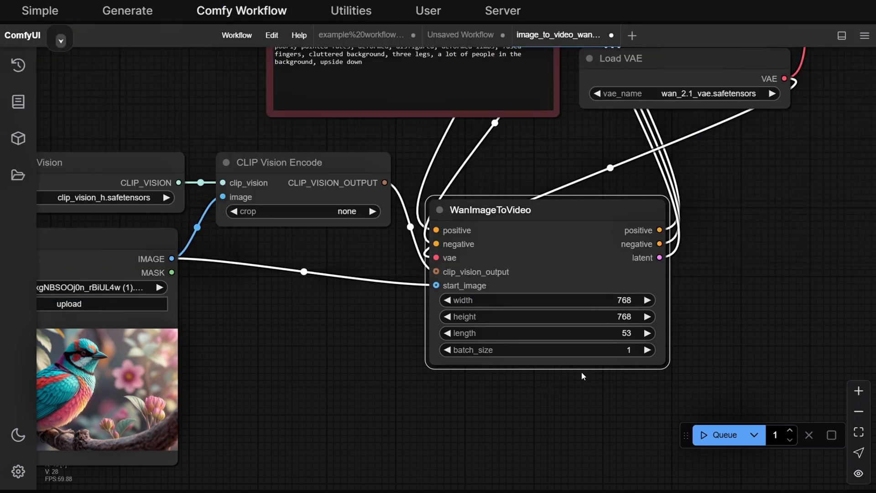
pyautogui.click(626, 334)
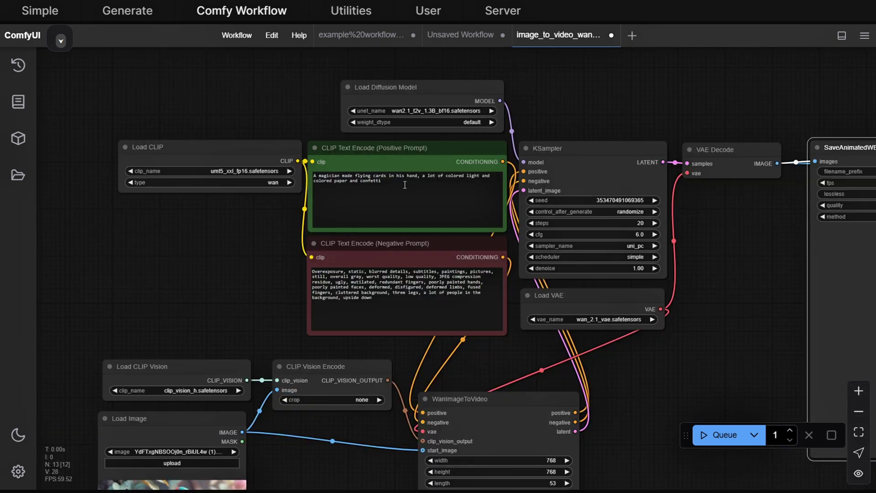
pyautogui.tripleClick(349, 182)
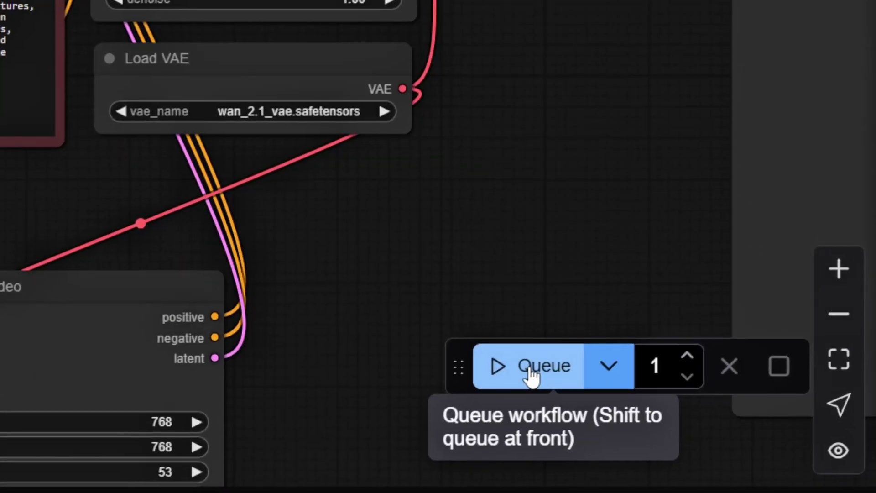
# Queue the bird video, preview the finished job large, and bring up its save menu
pyautogui.click(502, 376)
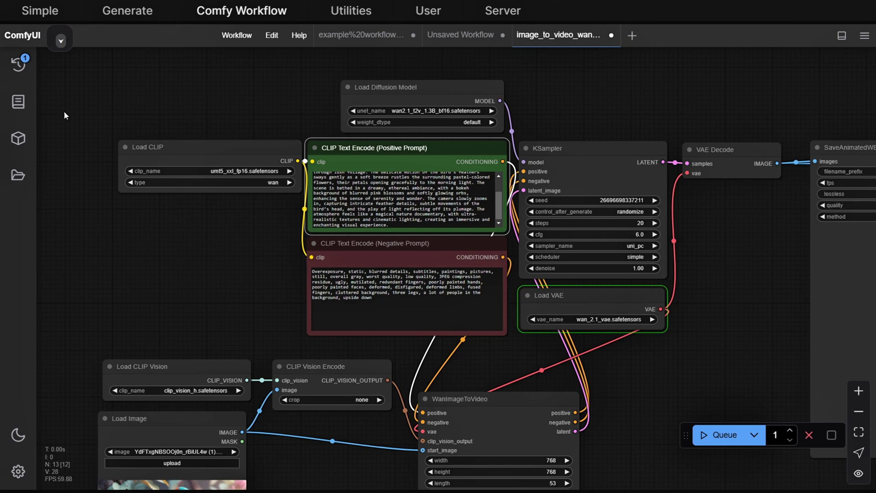
pyautogui.click(21, 73)
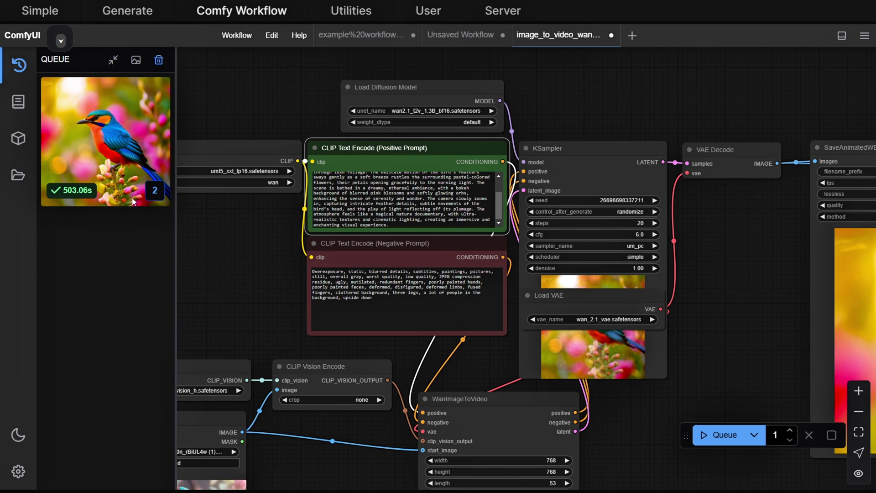
pyautogui.click(105, 142)
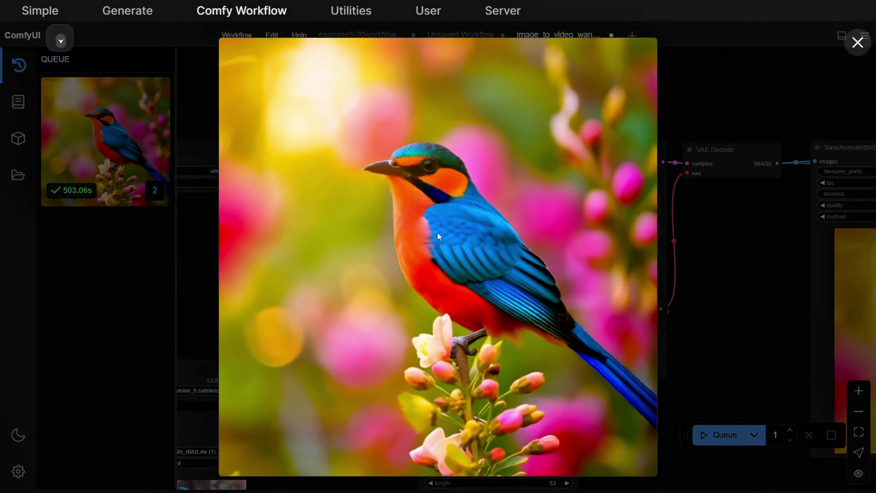
pyautogui.rightClick(427, 229)
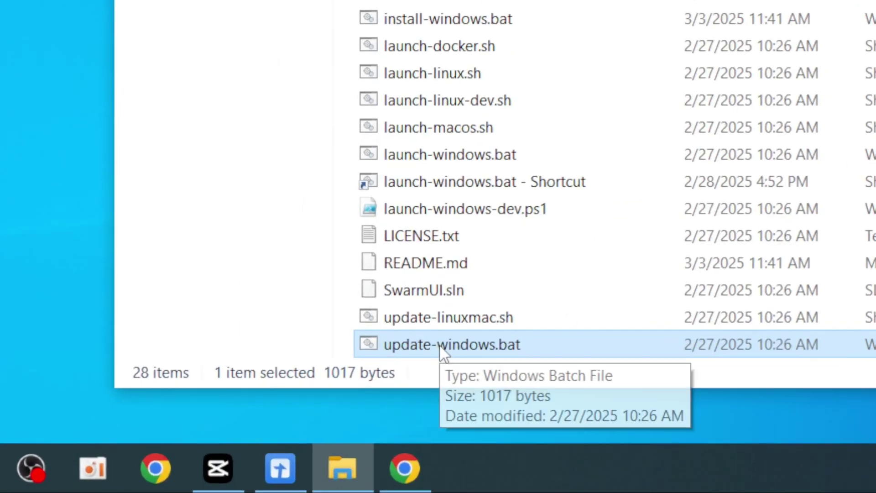
# Run the SwarmUI update batch script, then open the AI folder inside AIpure
pyautogui.doubleClick(322, 409)
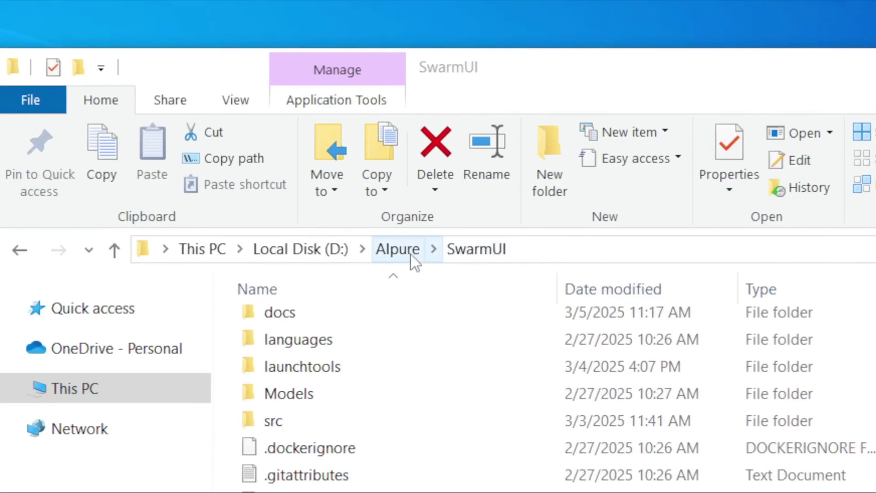
pyautogui.click(392, 253)
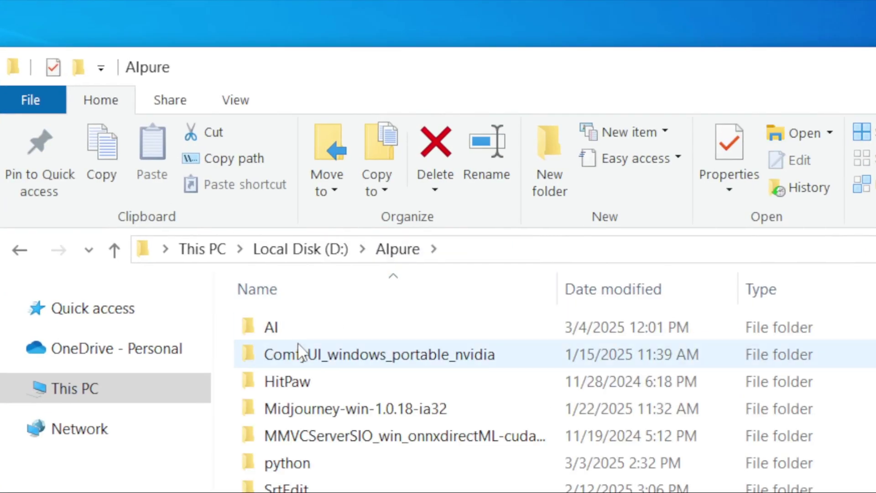
pyautogui.doubleClick(300, 330)
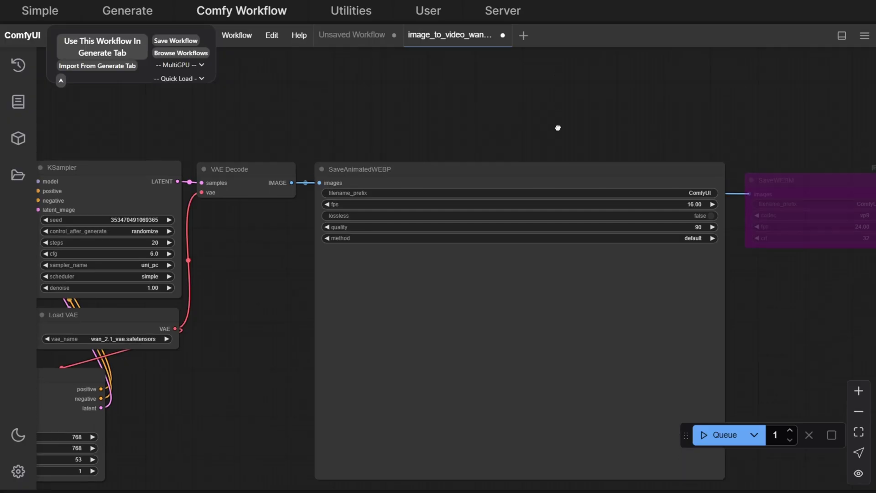
# Swap SaveAnimatedWEBP for a SwarmSaveAnimationWS node beside VAE Decode, keeping webp format
pyautogui.moveTo(557, 128); pyautogui.dragTo(542, 220)
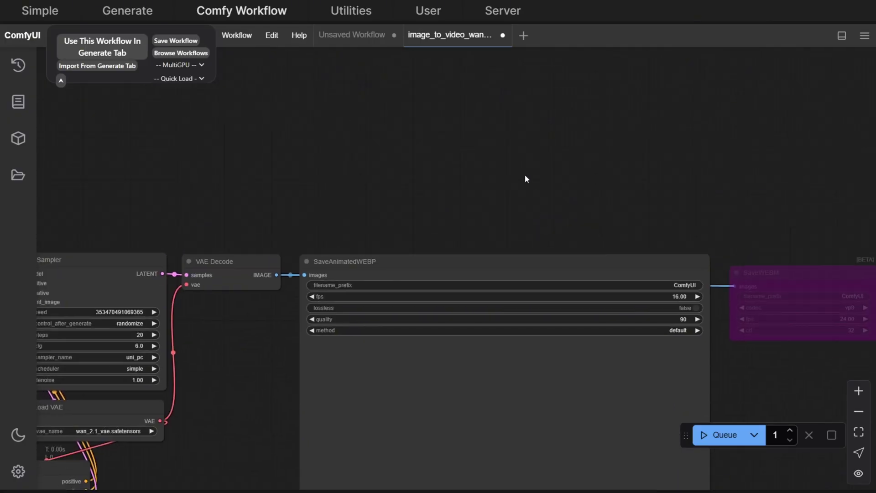
pyautogui.doubleClick(516, 132)
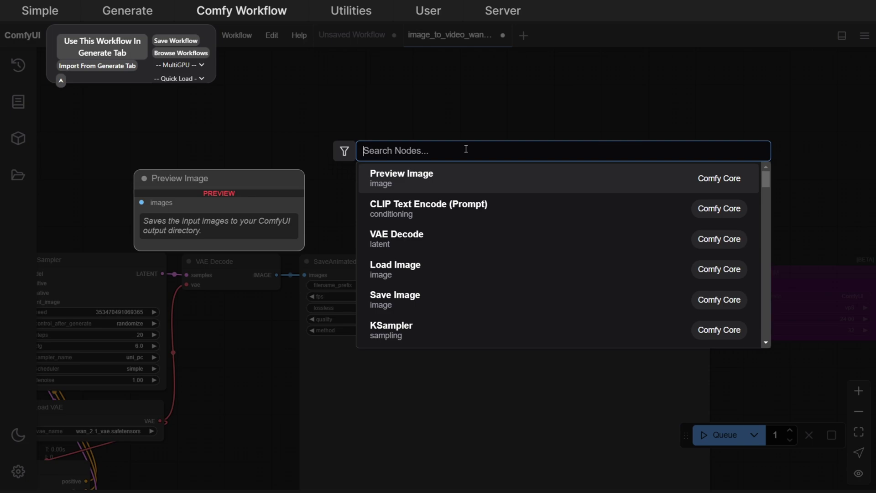
pyautogui.write('ws')
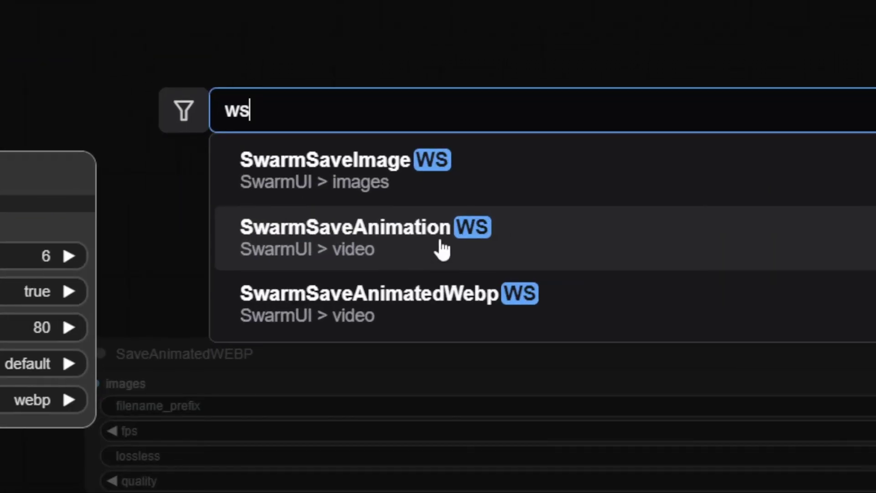
pyautogui.click(441, 249)
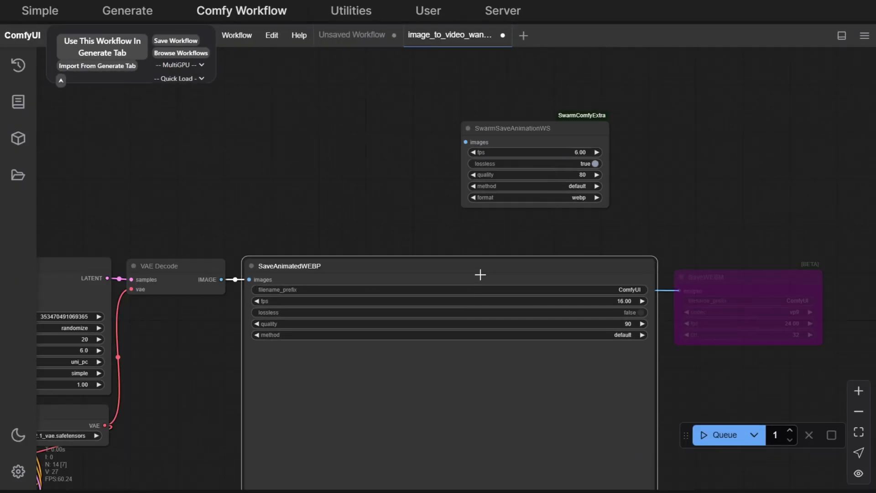
pyautogui.press('Delete')
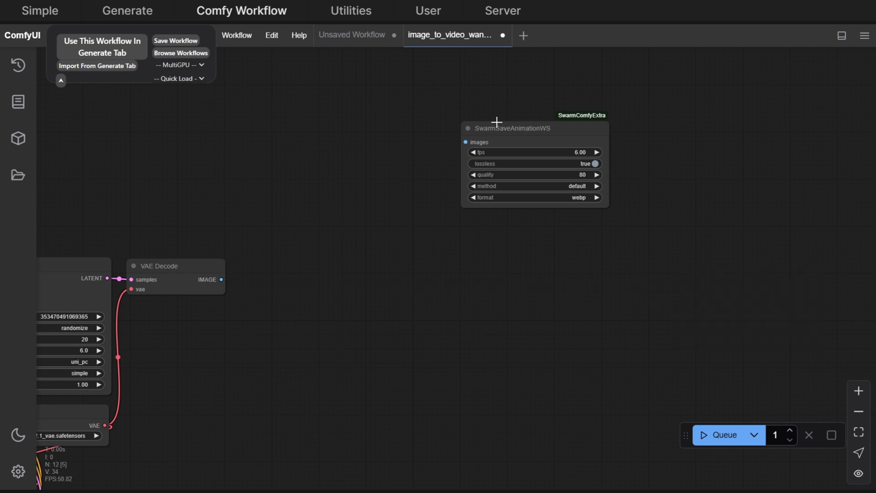
pyautogui.moveTo(496, 122); pyautogui.dragTo(335, 245)
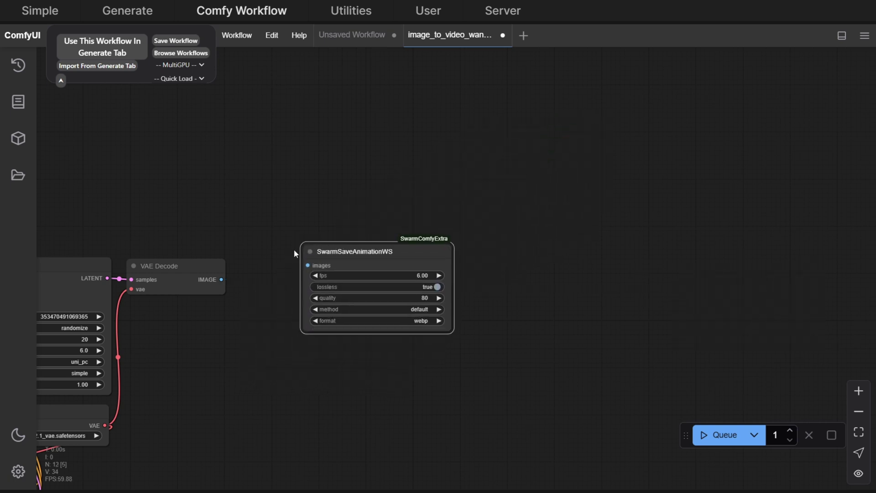
pyautogui.scroll(5, 310, 259)
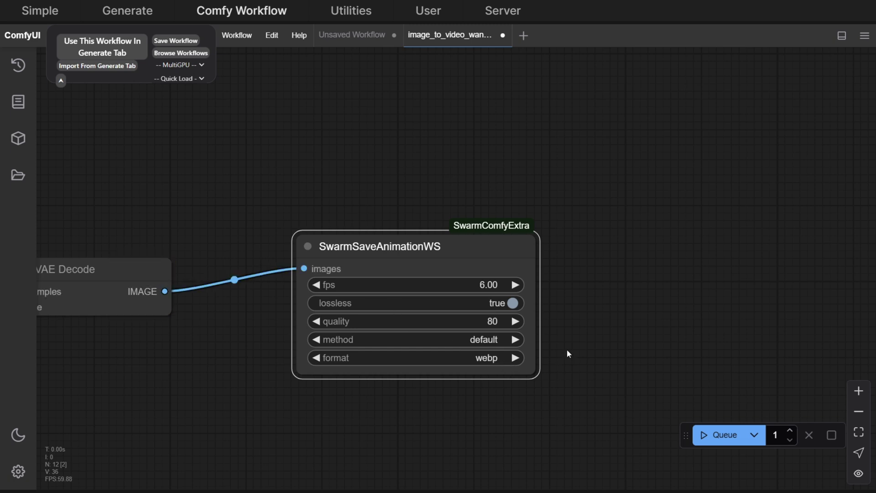
pyautogui.moveTo(568, 354); pyautogui.dragTo(605, 229)
pyautogui.click(525, 232)
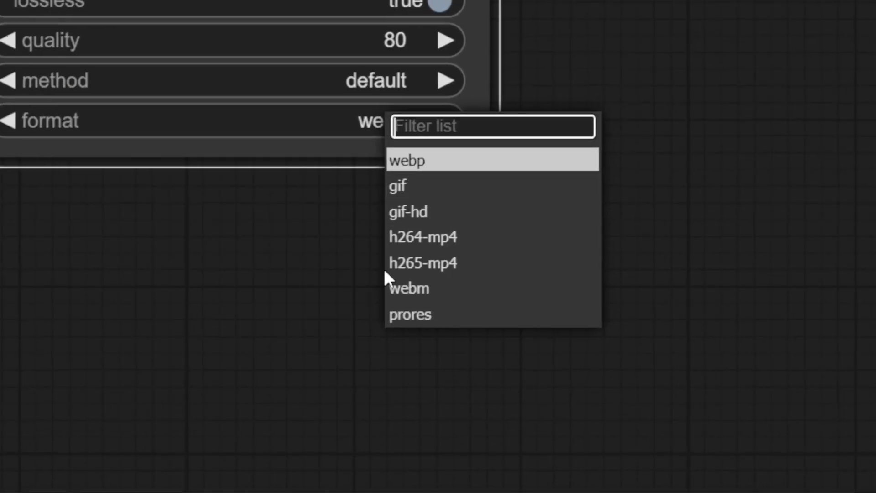
pyautogui.press('Escape')
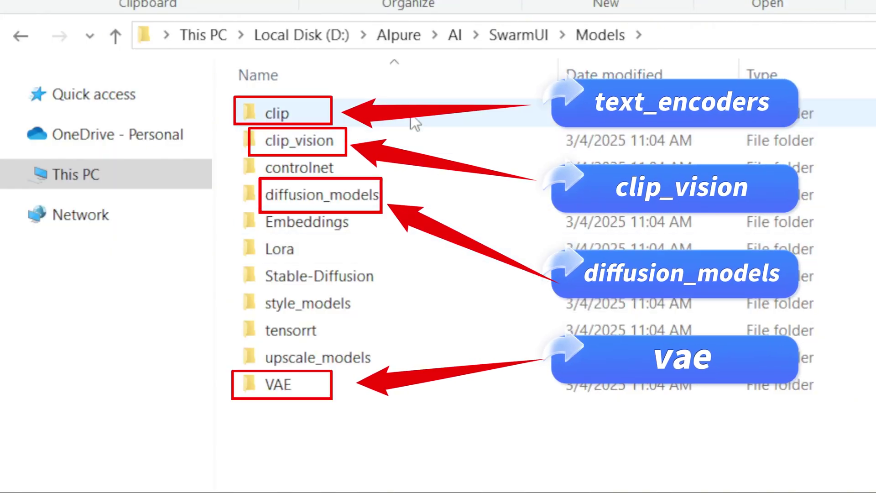
# Select the clip and clip_vision folders in SwarmUI's Models folder as the text encoder location
pyautogui.click(413, 121)
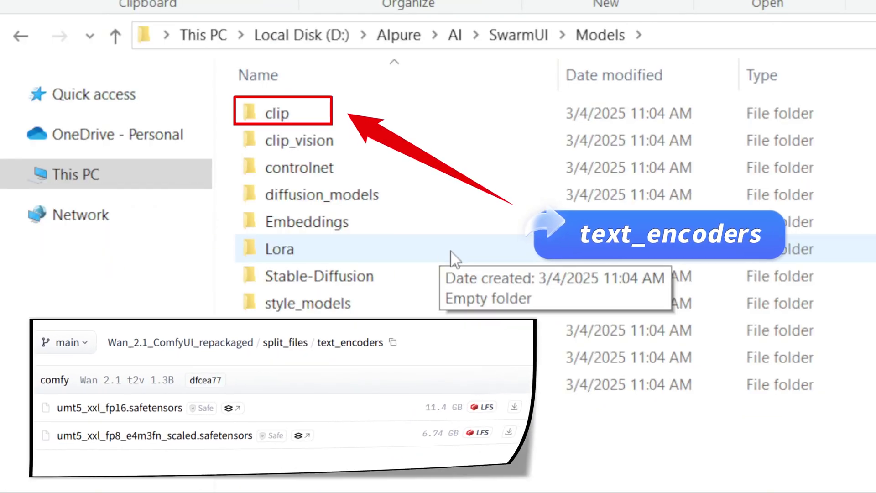
pyautogui.click(411, 114)
pyautogui.keyDown('shift'); pyautogui.click(411, 140); pyautogui.keyUp('shift')
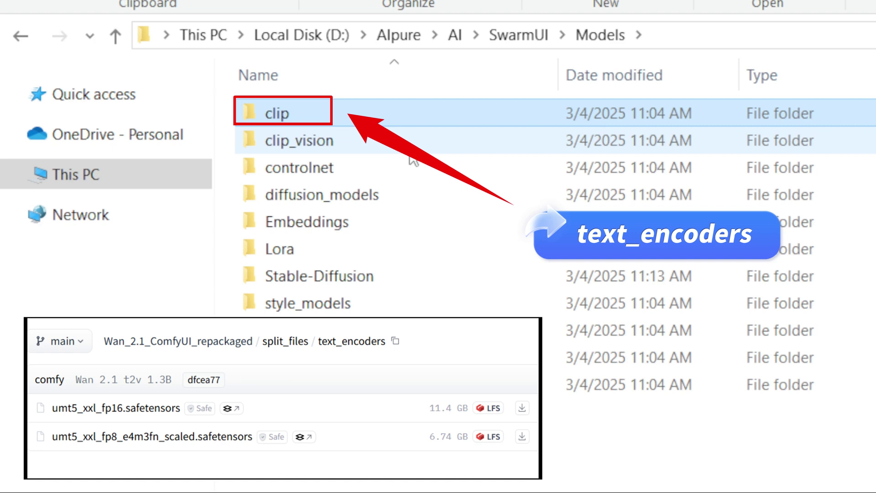